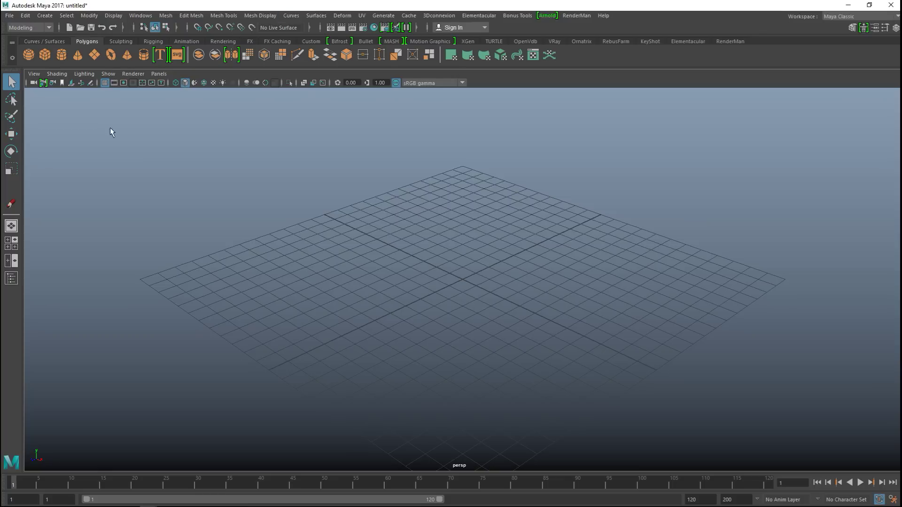
Step: Dolly the perspective camera in close to pCube1 at the grid centre
alt+right_drag(486, 272, 545, 310)
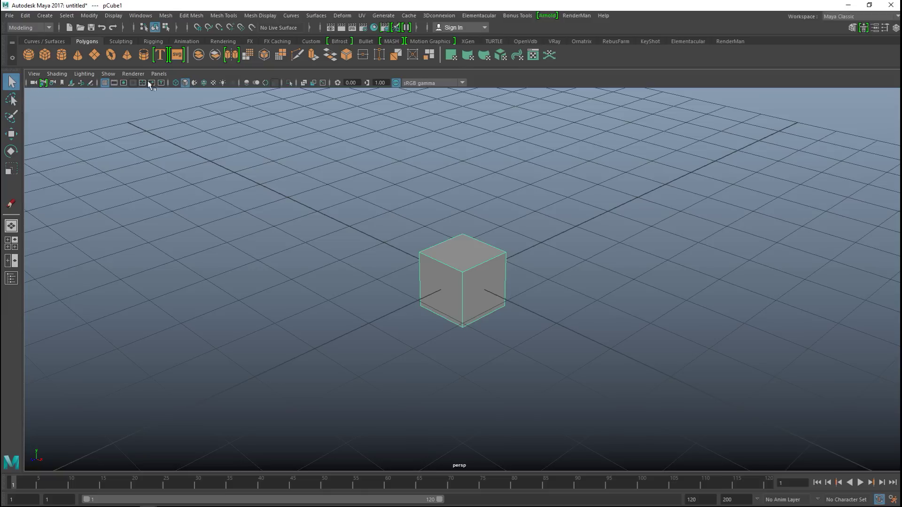
Step: Add a grease pencil frame, then draw a thin green arrow at the cube and a thick circle around it
click(90, 83)
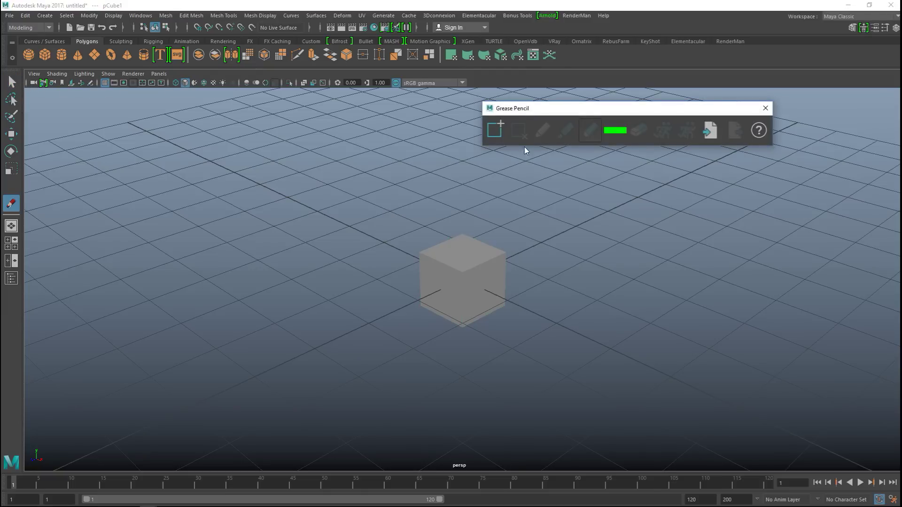
click(494, 132)
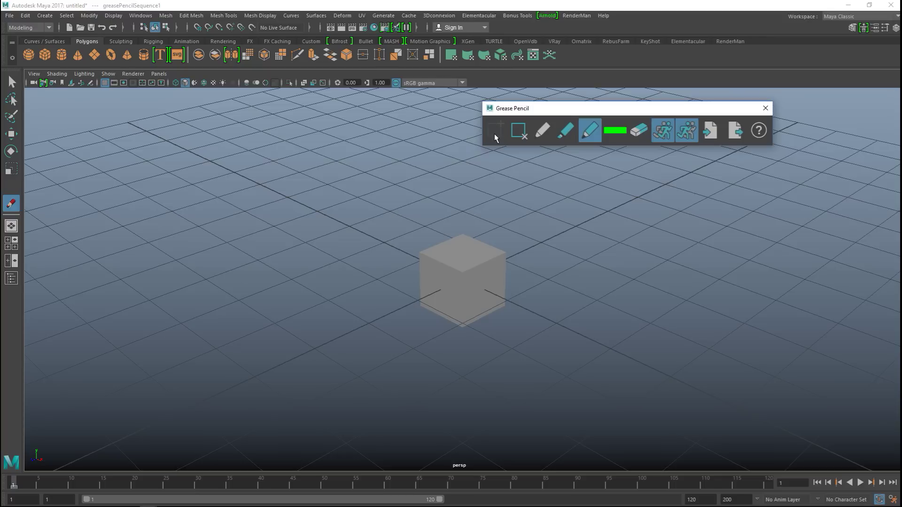
click(543, 131)
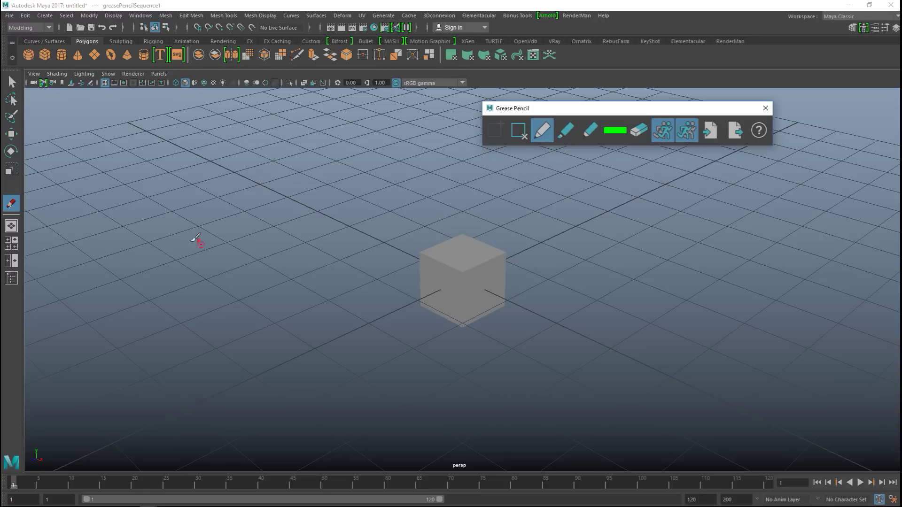
mouse_move(176, 240)
mouse_down()
mouse_move(371, 279)
mouse_move(405, 299)
mouse_move(337, 301)
mouse_up()
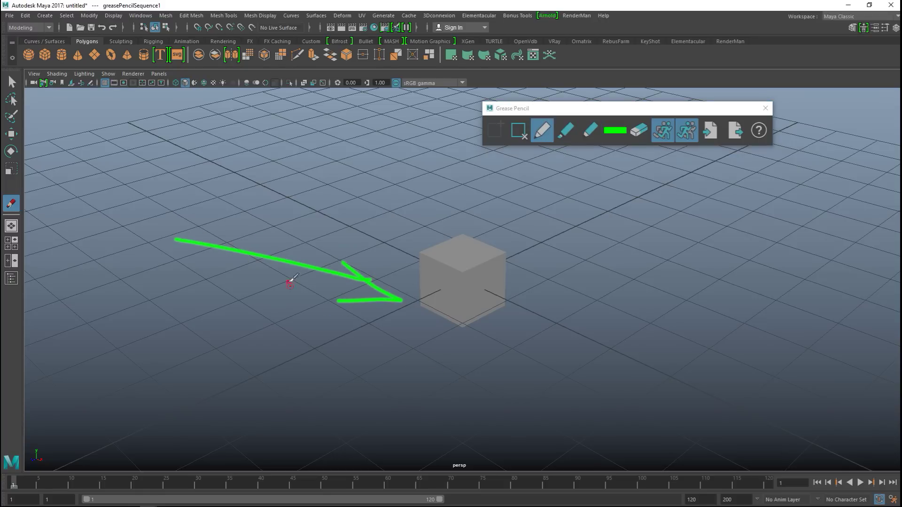
click(567, 131)
mouse_move(554, 232)
mouse_down()
mouse_move(471, 204)
mouse_move(407, 241)
mouse_move(422, 317)
mouse_move(476, 345)
mouse_move(528, 225)
mouse_up()
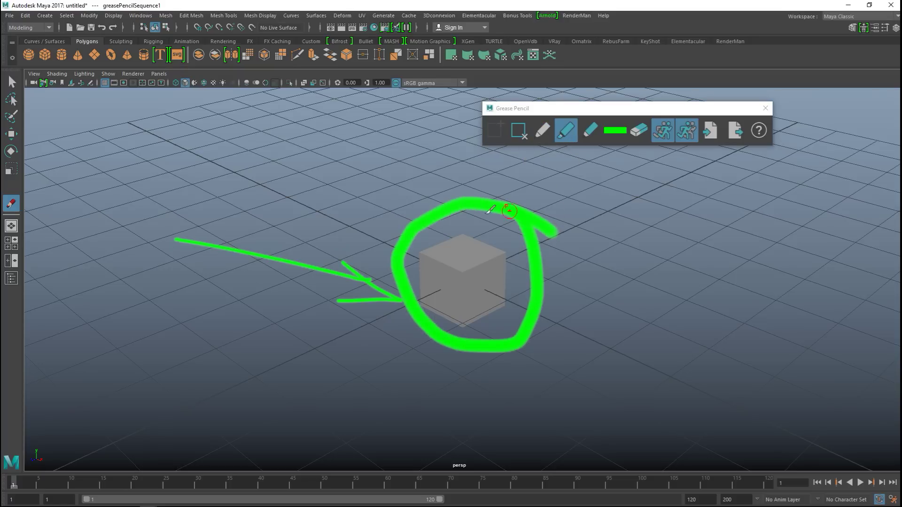
Step: Write 'Hi' in green with the soft pencil stroke below the cube
click(590, 132)
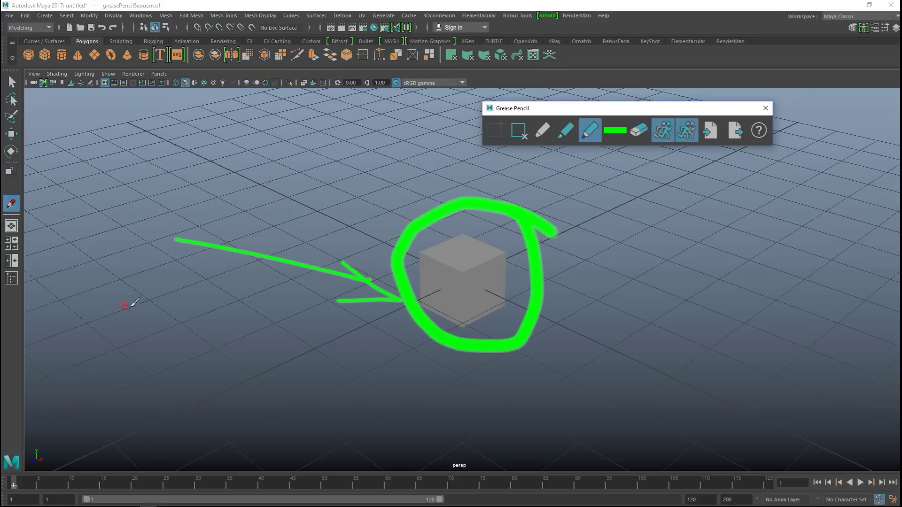
drag(131, 307, 124, 376)
drag(177, 308, 174, 401)
mouse_move(131, 361)
mouse_down()
mouse_move(168, 367)
mouse_move(233, 407)
mouse_up()
drag(209, 311, 206, 316)
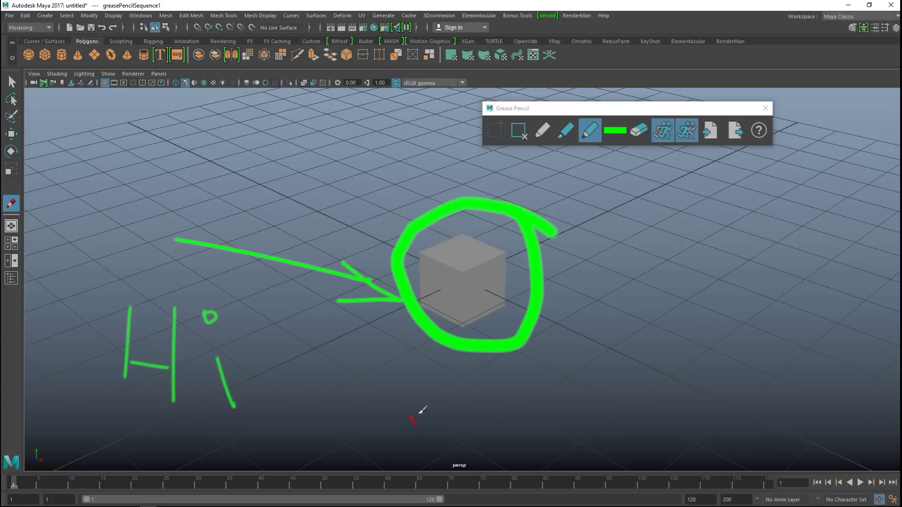
click(616, 134)
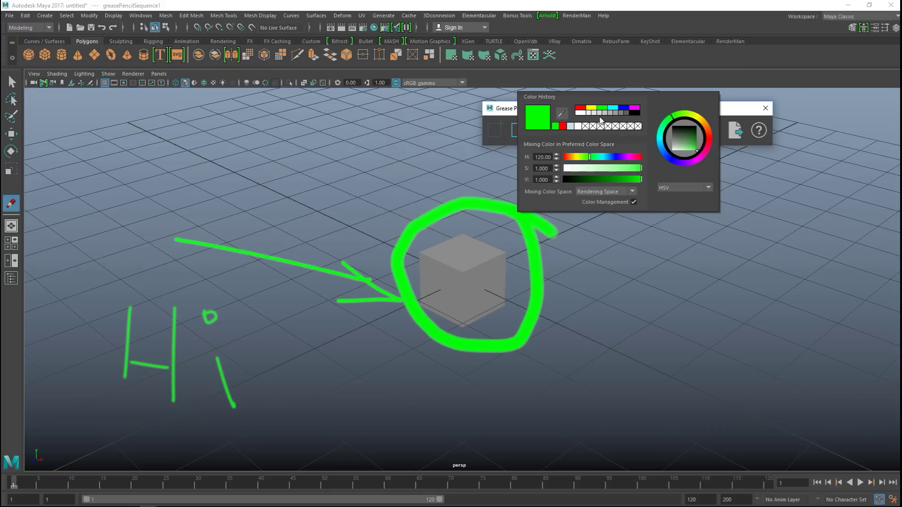
Step: Draw a thin blue line to the right of the cube
click(623, 109)
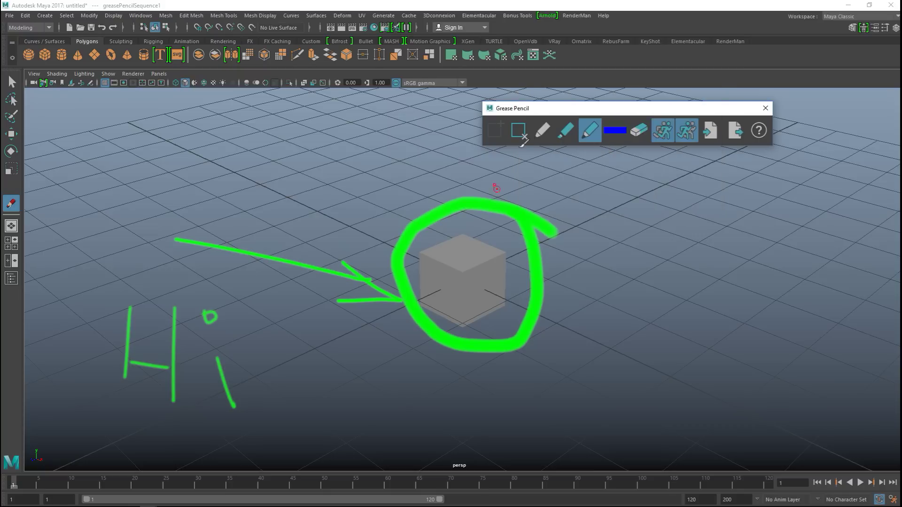
click(543, 130)
drag(787, 297, 604, 287)
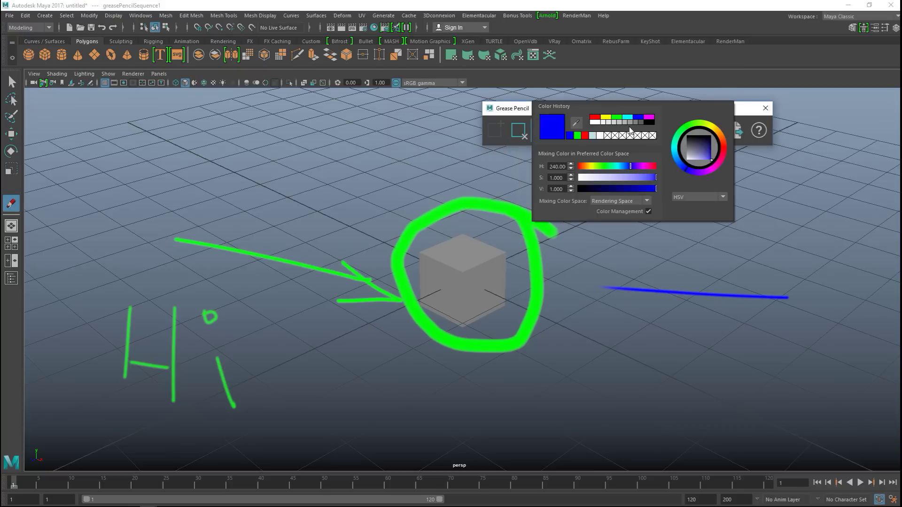
Step: Draw a magenta arrow above the cube pointing down at the circle
click(614, 132)
click(649, 118)
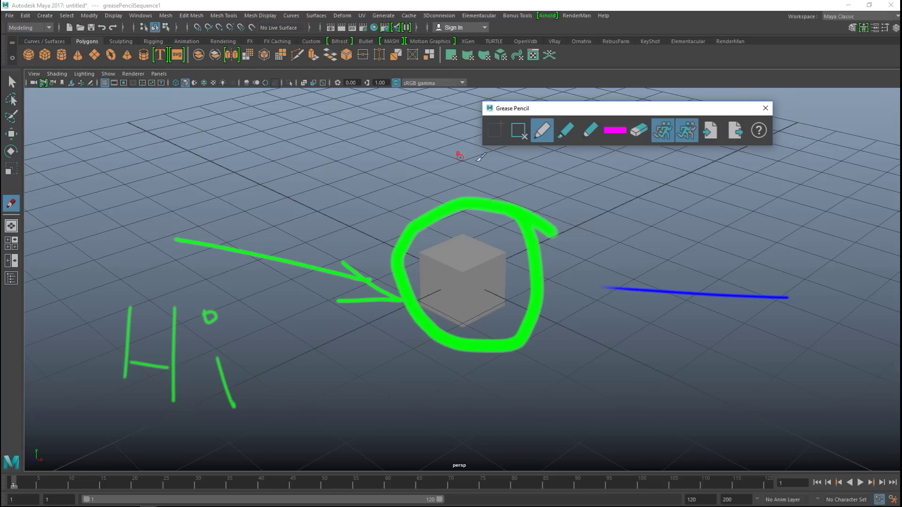
mouse_move(295, 140)
mouse_down()
mouse_move(350, 212)
mouse_move(314, 204)
mouse_up()
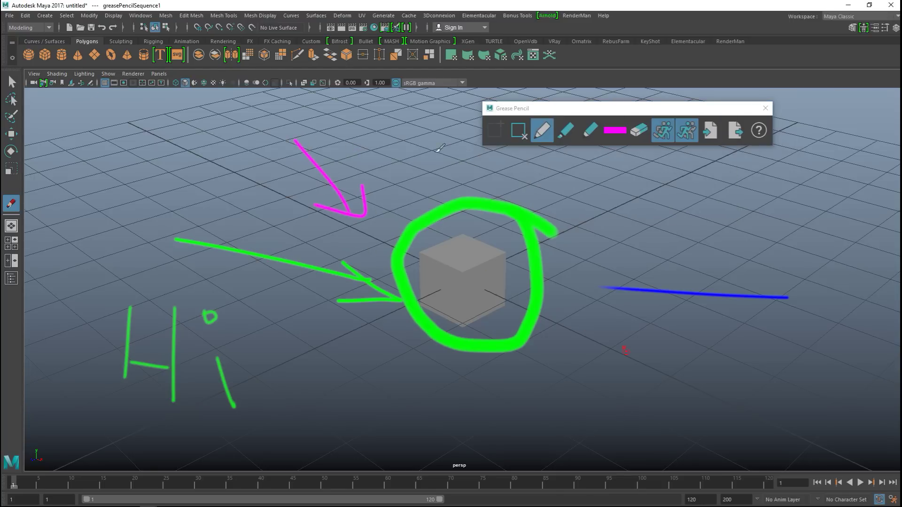
click(639, 131)
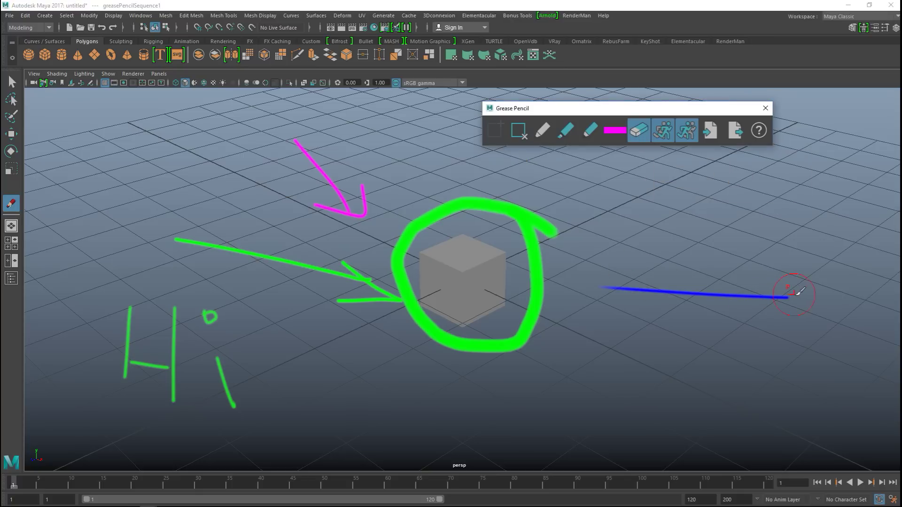
drag(794, 295, 704, 297)
mouse_move(536, 300)
mouse_down()
mouse_move(510, 204)
mouse_move(443, 202)
mouse_move(412, 295)
mouse_move(584, 306)
mouse_move(359, 303)
mouse_move(331, 281)
mouse_move(171, 237)
mouse_move(159, 296)
mouse_move(165, 357)
mouse_move(205, 365)
mouse_move(202, 330)
mouse_move(323, 184)
mouse_move(312, 151)
mouse_up()
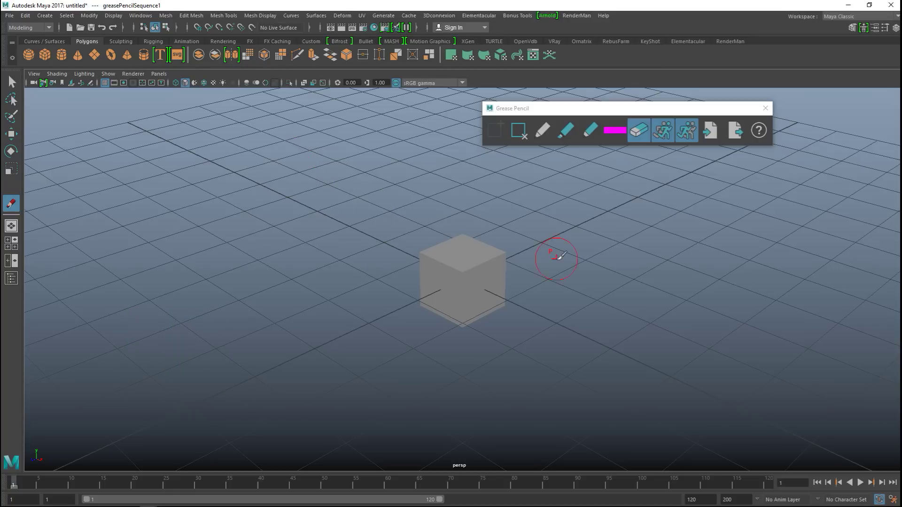
click(613, 132)
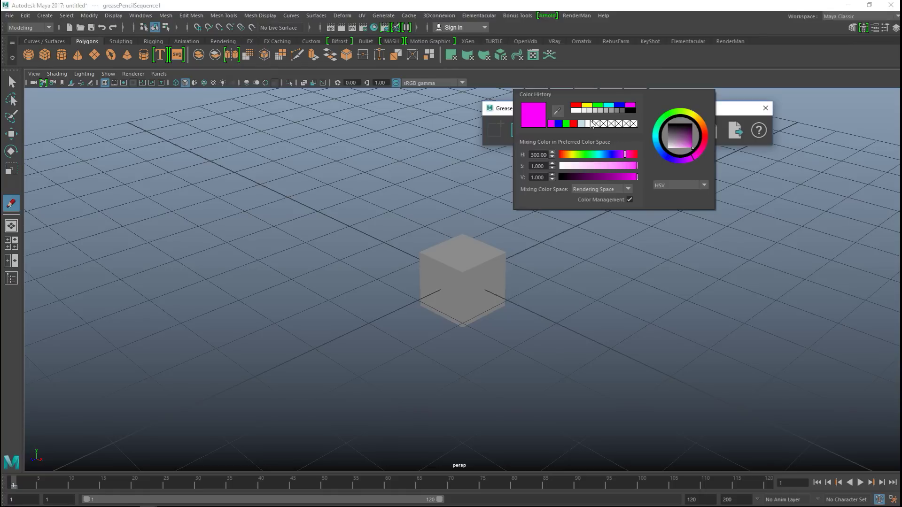
click(588, 107)
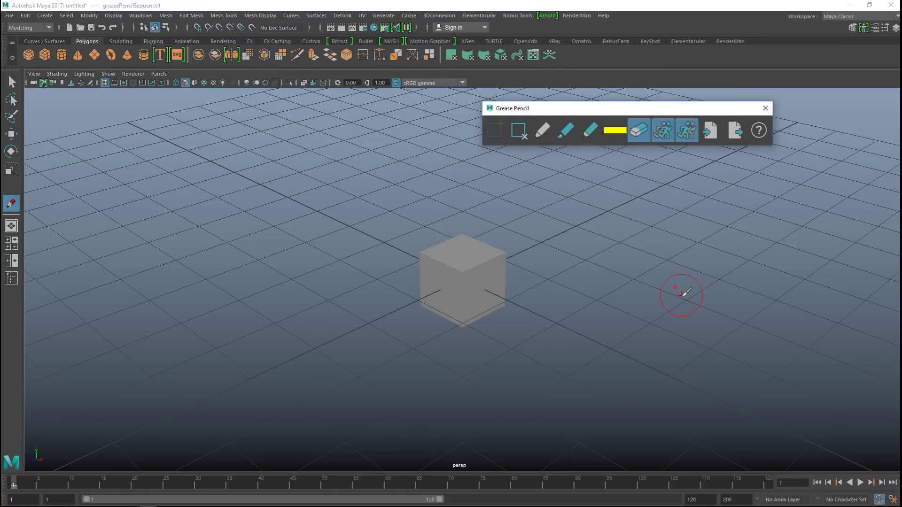
Step: Select the cube and delete it from the scene
click(12, 83)
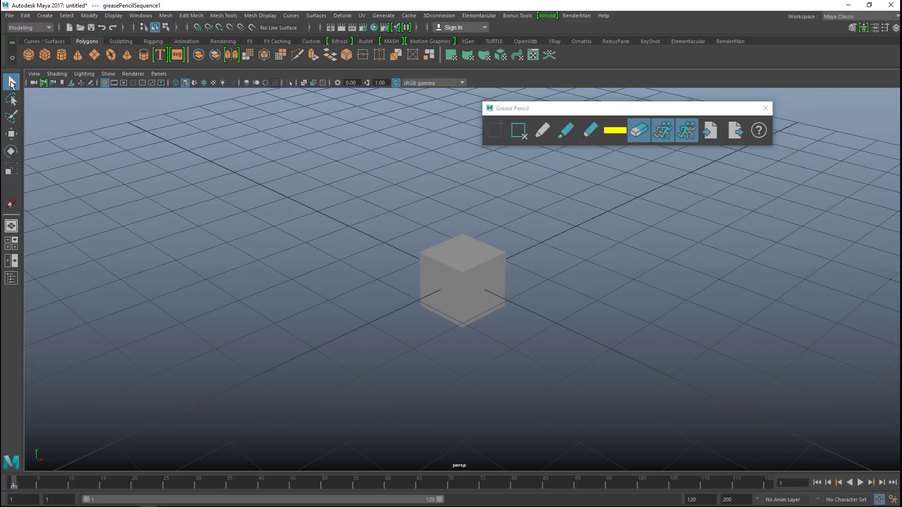
click(465, 272)
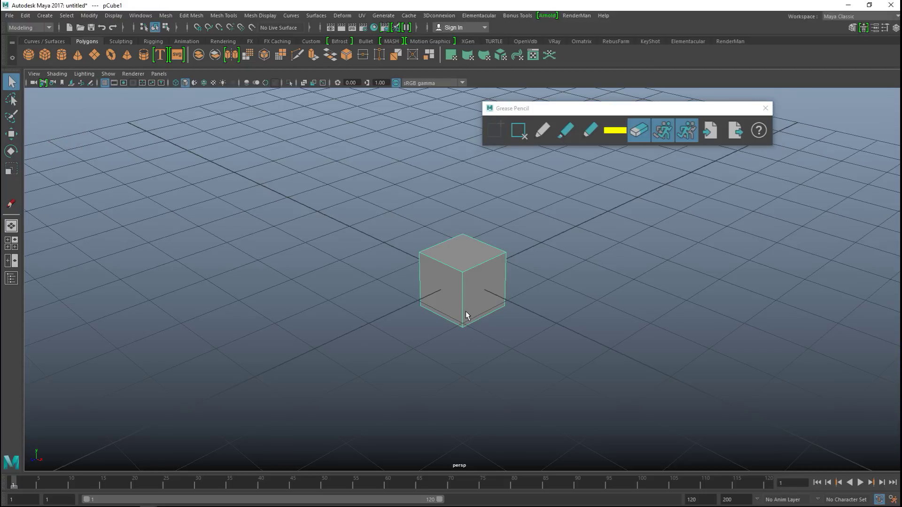
key(Delete)
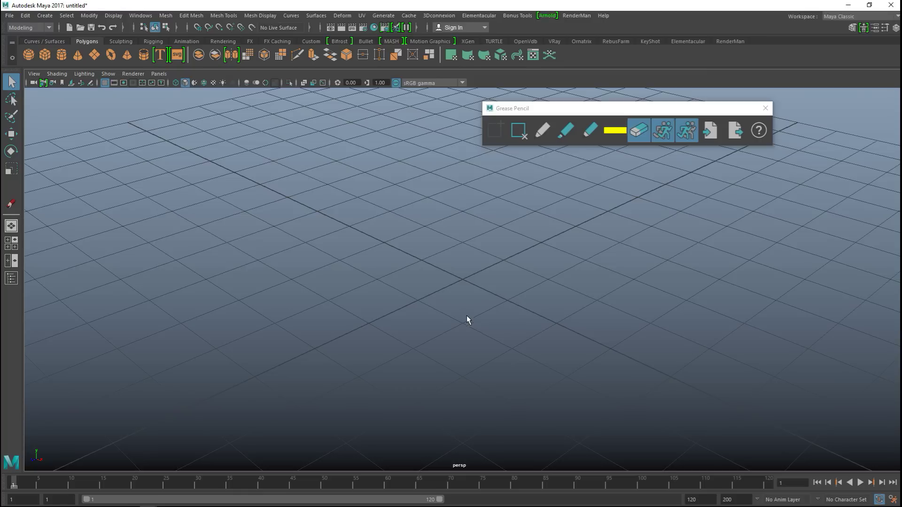
Step: Maximize the side view from four-view, enable grease pencil ghosting, and pick the marker
click(11, 243)
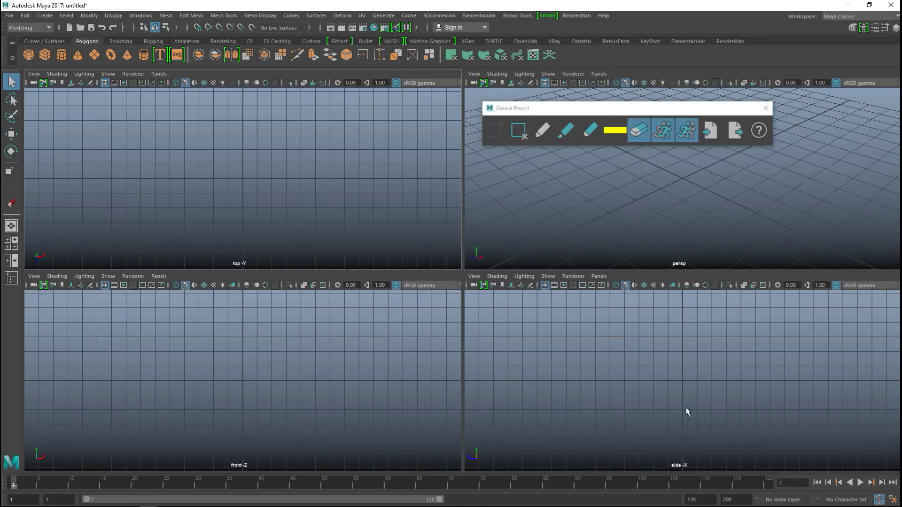
key(space)
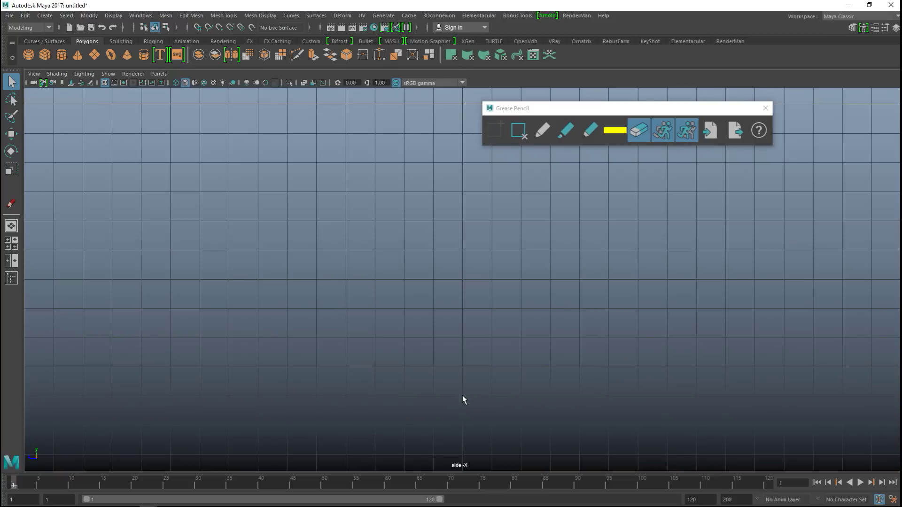
alt+middle_drag(396, 359, 387, 359)
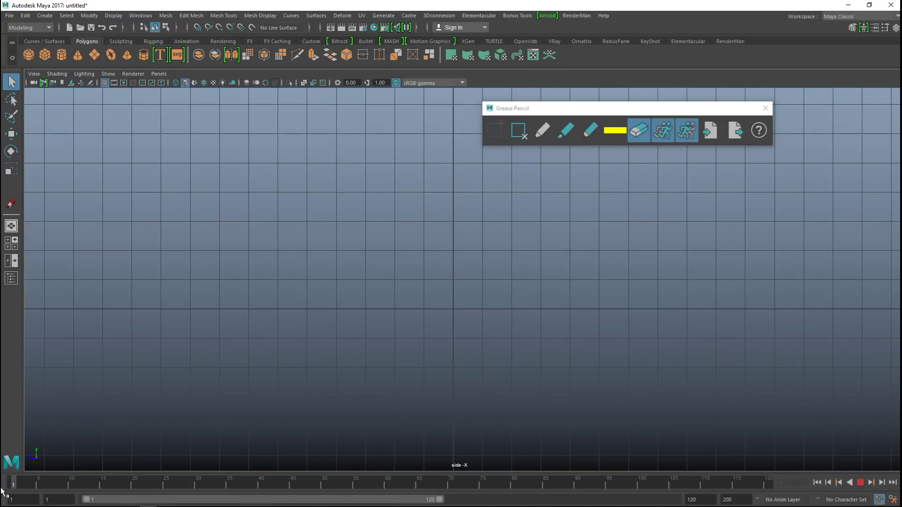
click(687, 132)
click(565, 133)
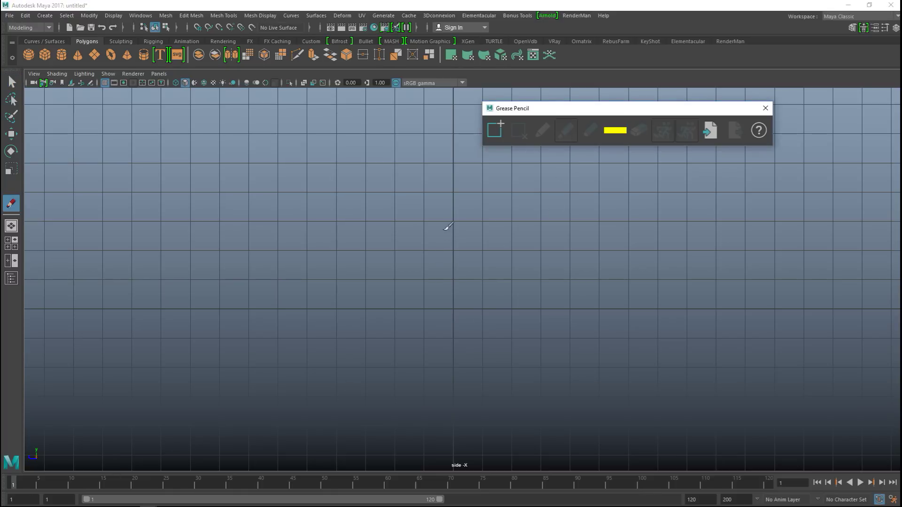
Step: Draw a thick yellow circle near the centre of the side view on frame 1
mouse_move(449, 221)
mouse_down()
mouse_move(418, 254)
mouse_move(419, 273)
mouse_move(429, 290)
mouse_move(469, 303)
mouse_move(499, 267)
mouse_move(484, 230)
mouse_move(444, 224)
mouse_up()
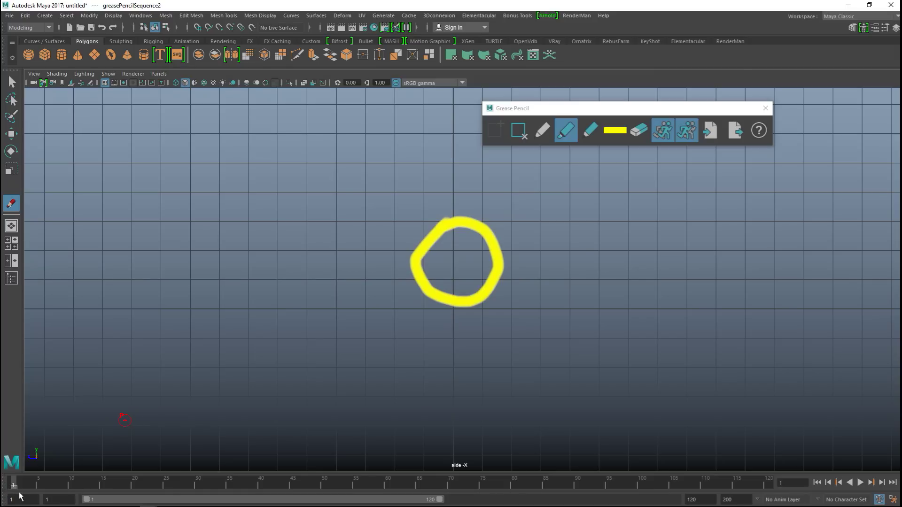
key(alt+v)
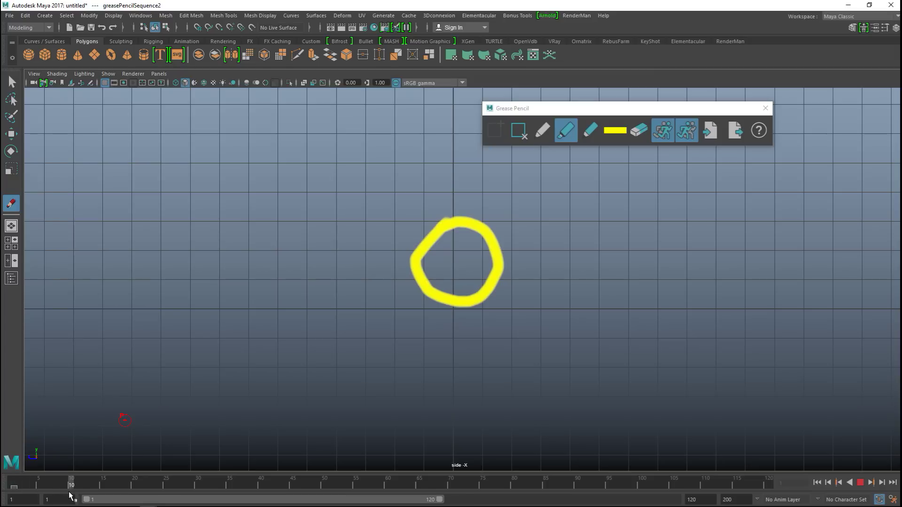
Step: Draw yellow circles on frames 10, 15 and 20, each shifted further left
key(alt+v)
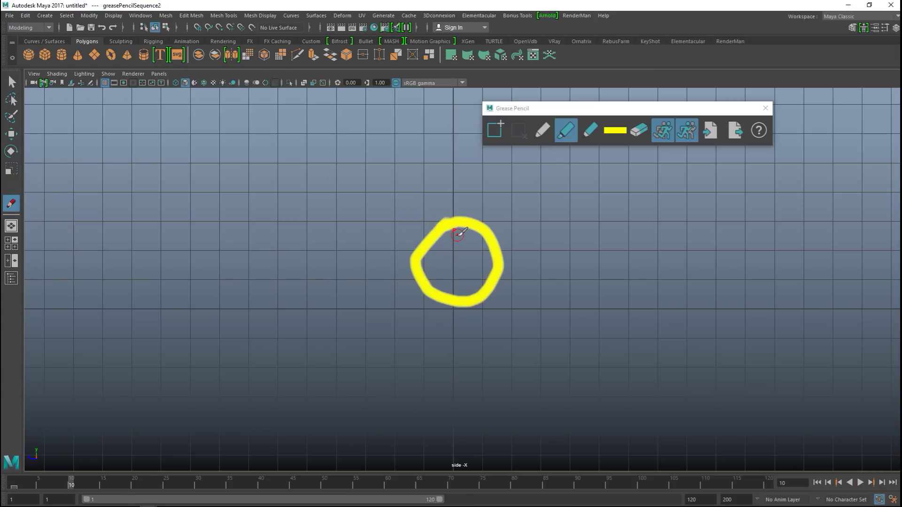
mouse_move(460, 235)
mouse_down()
mouse_move(408, 219)
mouse_move(388, 261)
mouse_move(405, 292)
mouse_move(437, 307)
mouse_move(446, 298)
mouse_move(466, 253)
mouse_move(464, 238)
mouse_move(452, 235)
mouse_up()
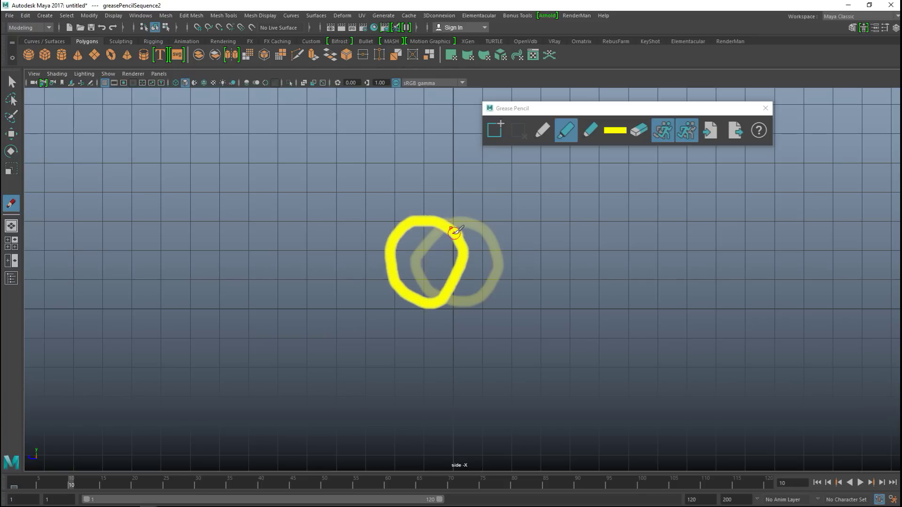
drag(70, 490, 103, 493)
mouse_move(399, 219)
mouse_down()
mouse_move(358, 228)
mouse_move(352, 261)
mouse_move(369, 290)
mouse_move(395, 304)
mouse_move(422, 281)
mouse_move(431, 238)
mouse_move(416, 219)
mouse_move(393, 220)
mouse_up()
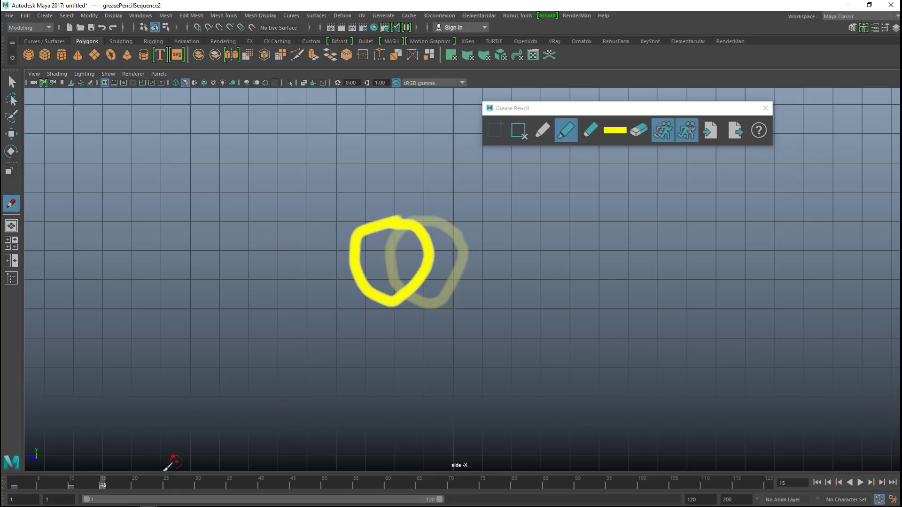
click(135, 484)
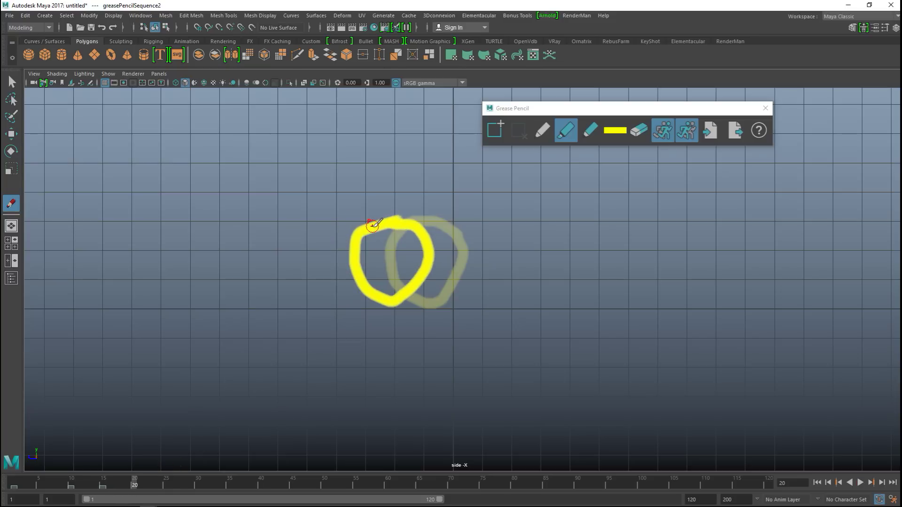
mouse_move(375, 227)
mouse_down()
mouse_move(305, 238)
mouse_move(321, 285)
mouse_move(347, 296)
mouse_move(388, 259)
mouse_move(382, 221)
mouse_move(349, 219)
mouse_up()
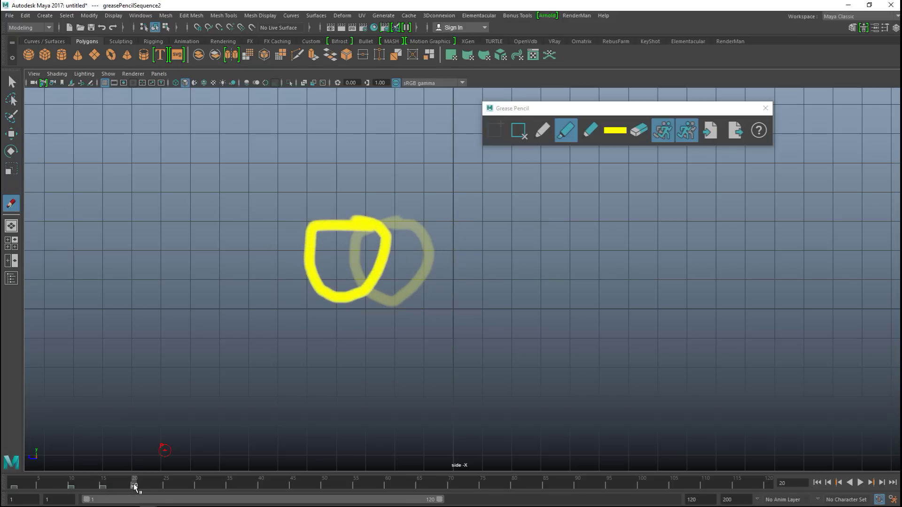
mouse_move(135, 487)
mouse_down()
mouse_move(9, 488)
mouse_move(140, 489)
mouse_move(180, 504)
mouse_move(13, 501)
mouse_move(166, 501)
mouse_move(19, 498)
mouse_move(34, 482)
mouse_move(166, 487)
mouse_move(7, 488)
mouse_up()
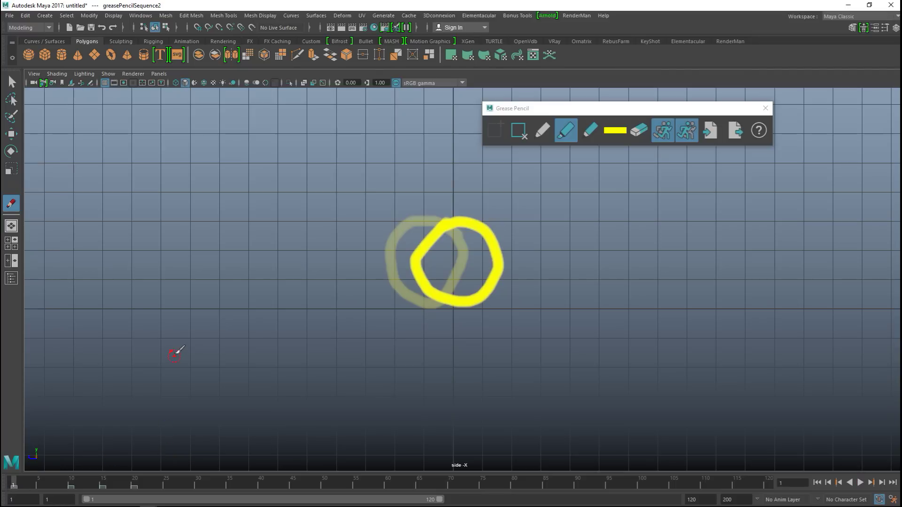